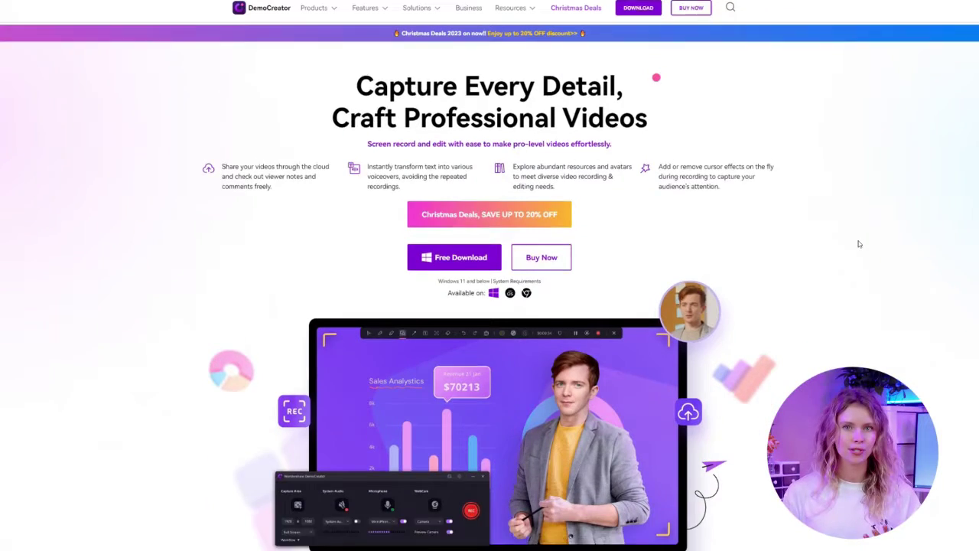
# - Scroll the DemoCreator homepage to the Game Record details, then drag a game caption template onto the timeline
pyautogui.scroll(-7, 859, 244)
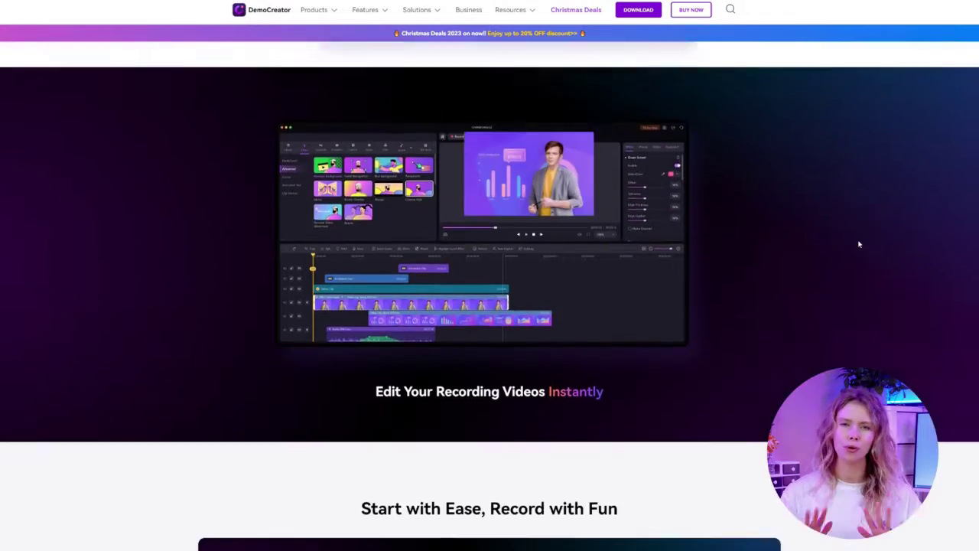
pyautogui.scroll(-2, 858, 244)
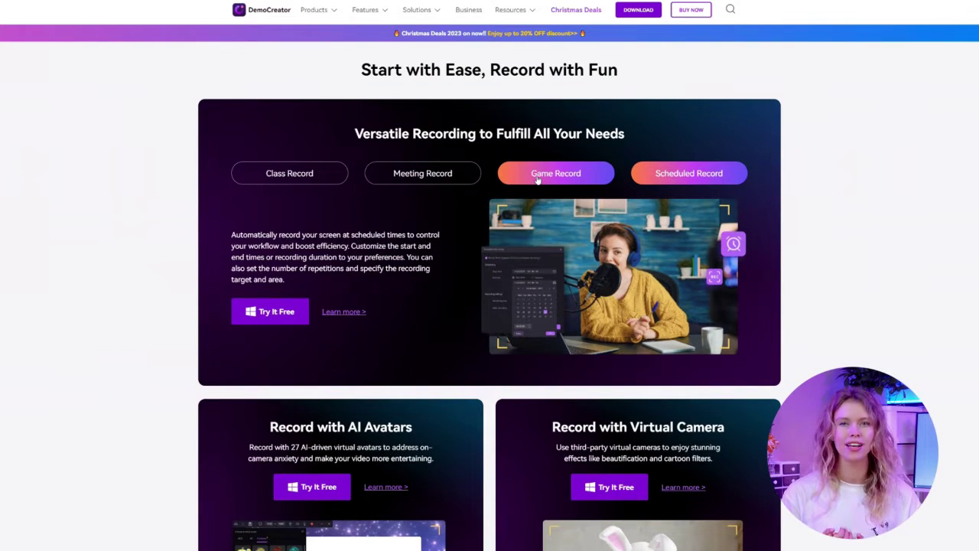
pyautogui.click(538, 176)
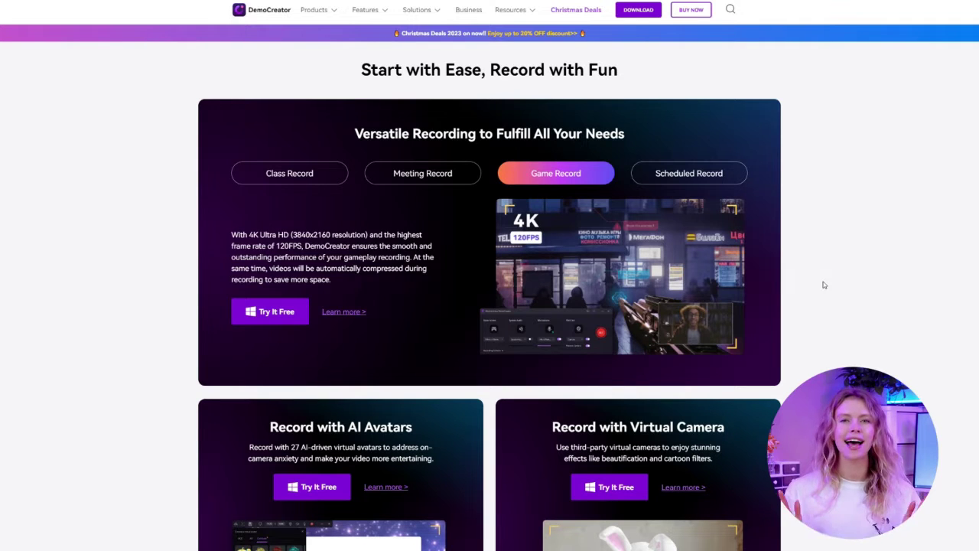
pyautogui.scroll(-3, 824, 284)
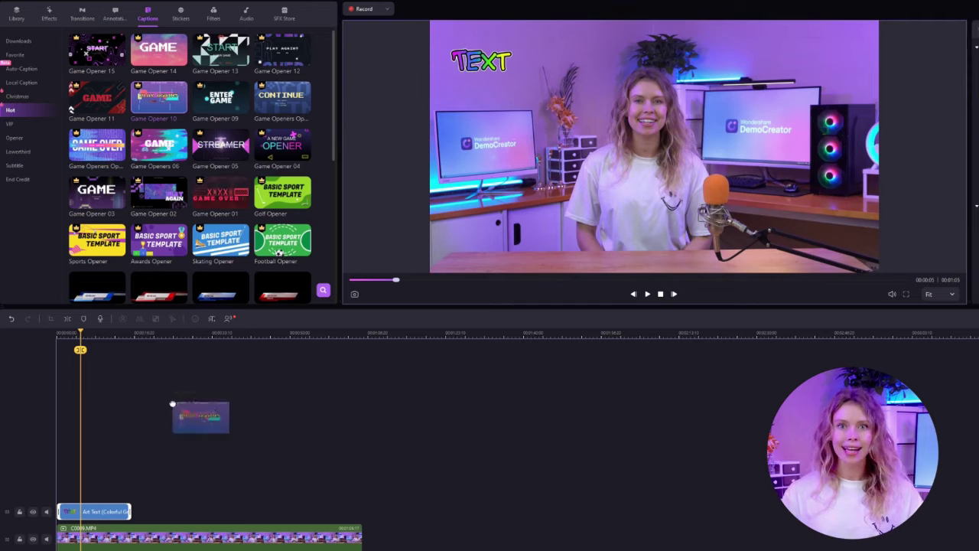
pyautogui.moveTo(172, 404); pyautogui.dragTo(93, 490)
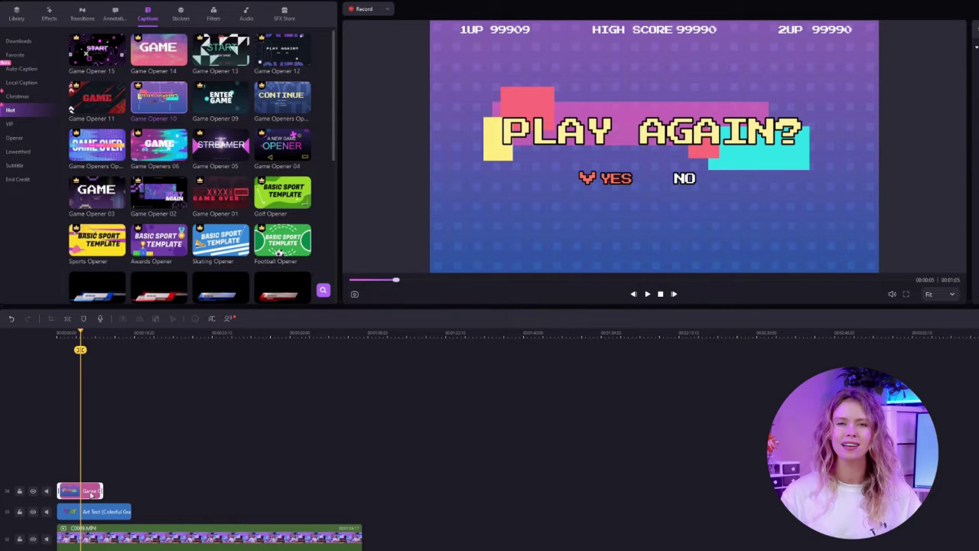
# - Place the Game Opener clip right after Art Text, select it and play it back
pyautogui.moveTo(163, 528); pyautogui.dragTo(157, 513)
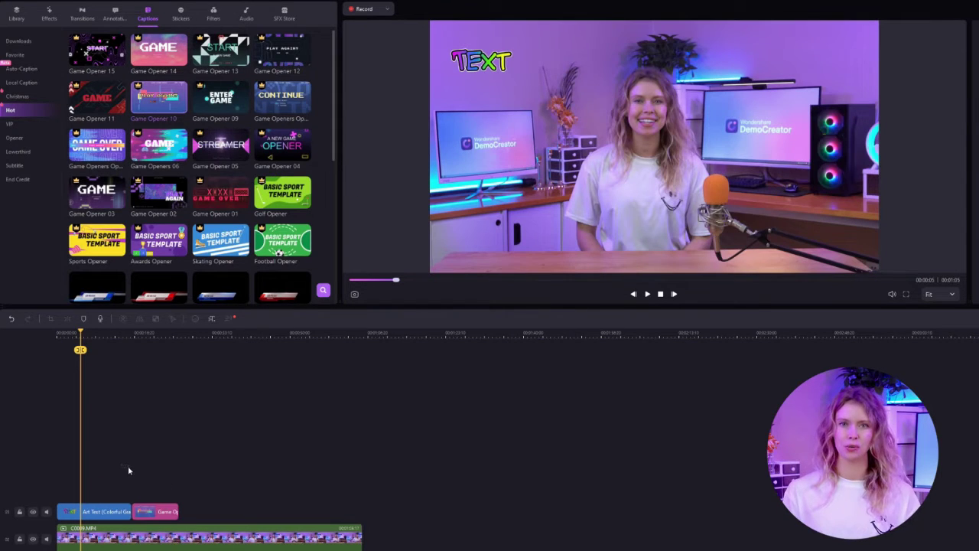
pyautogui.click(149, 515)
pyautogui.press('space')
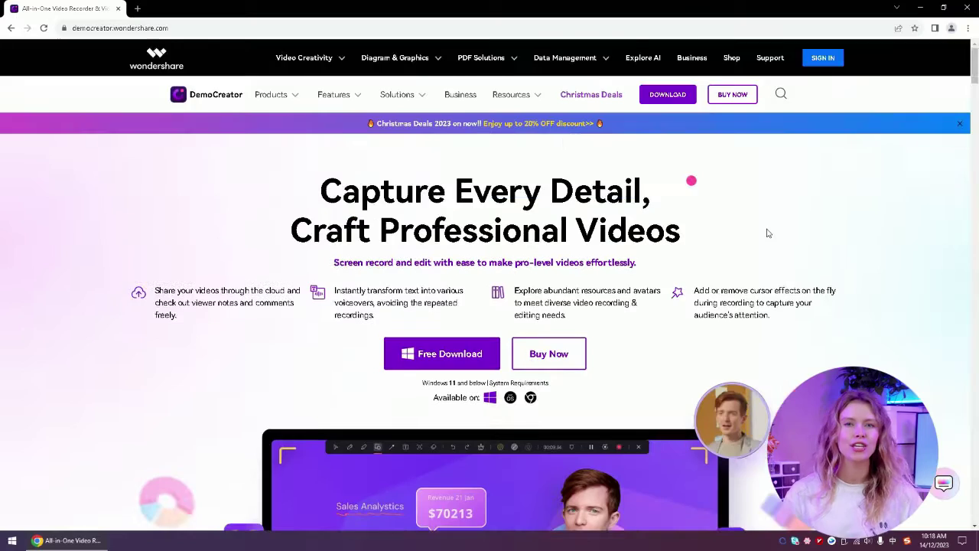
# - Scroll democreator.wondershare.com down past Game Record to the AI Avatars and Virtual Camera cards
pyautogui.scroll(-3, 765, 230)
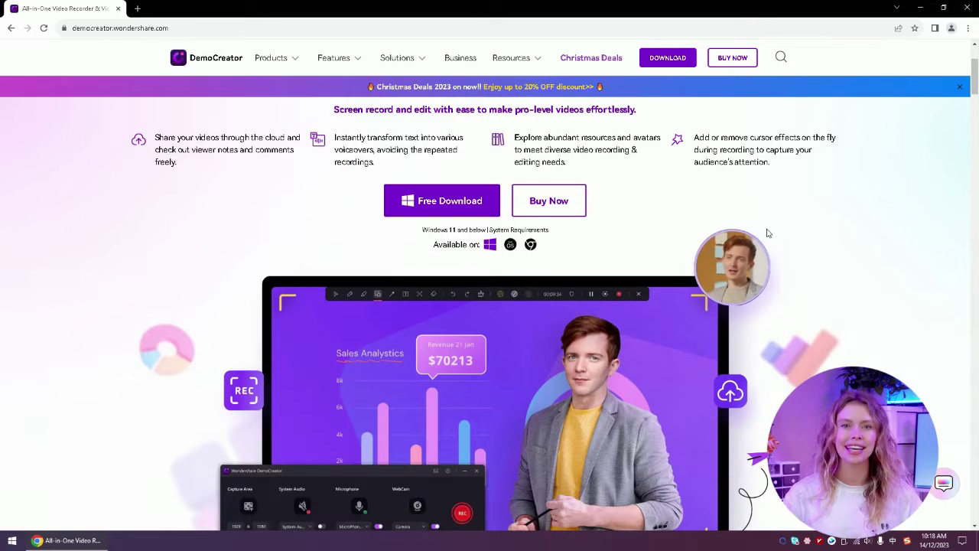
pyautogui.scroll(-5, 768, 234)
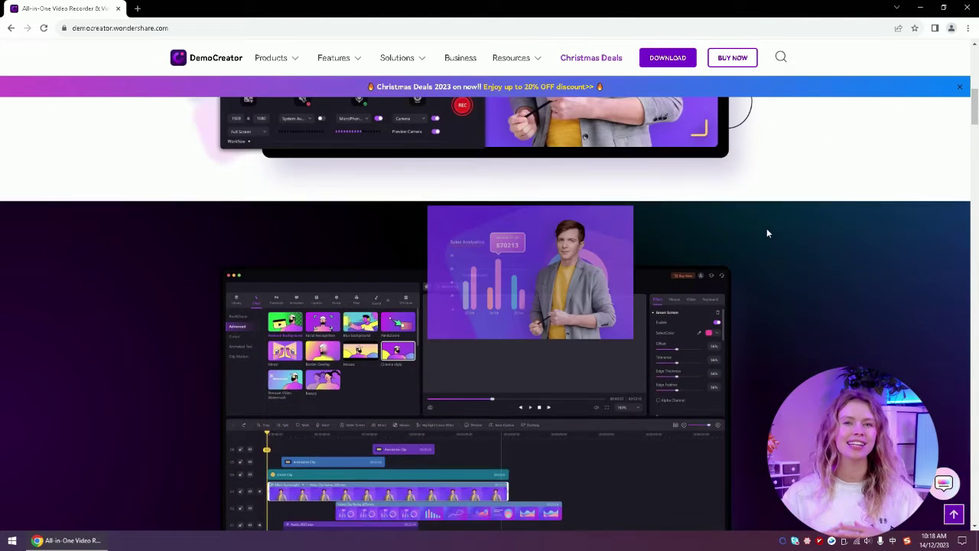
pyautogui.scroll(-5, 769, 234)
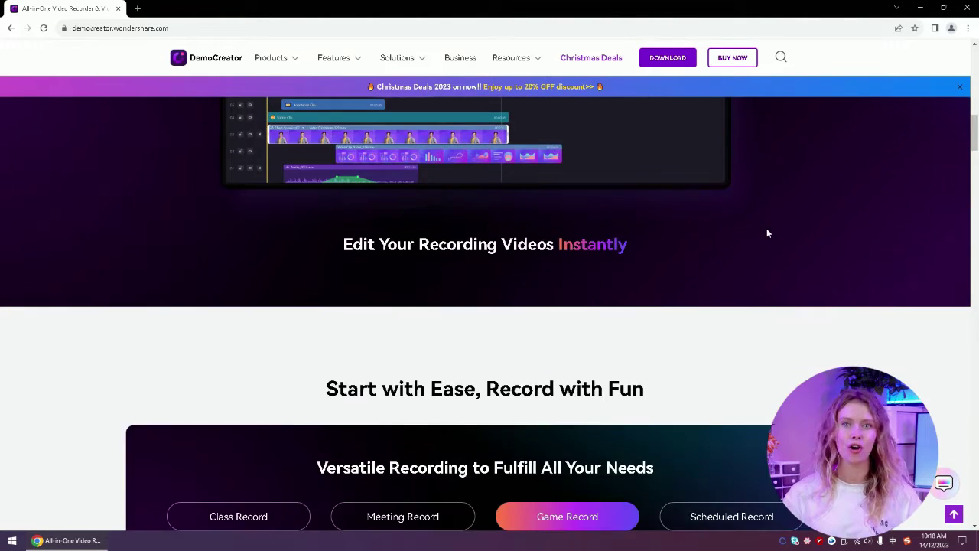
pyautogui.scroll(-6, 768, 234)
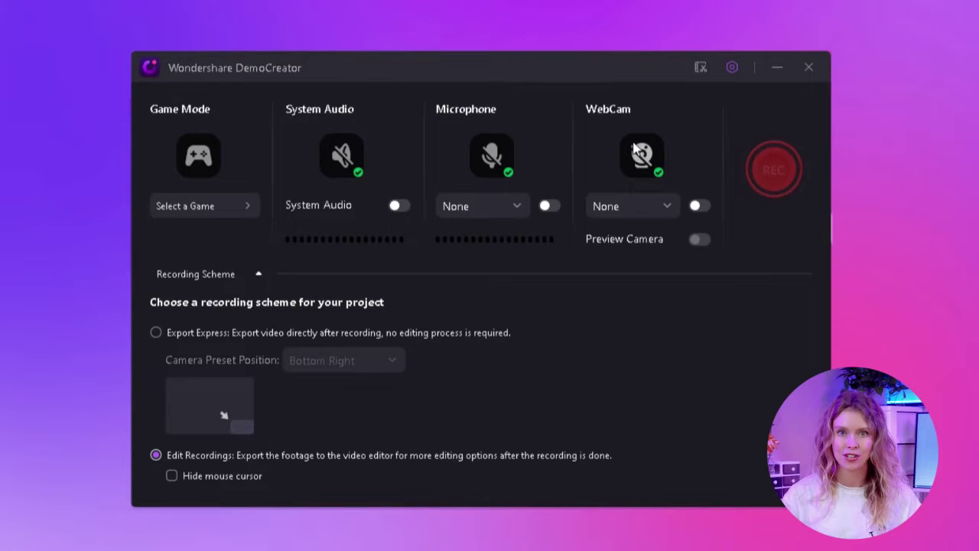
# - Open Select a Game to choose the Chrome window as the capture target
pyautogui.click(202, 205)
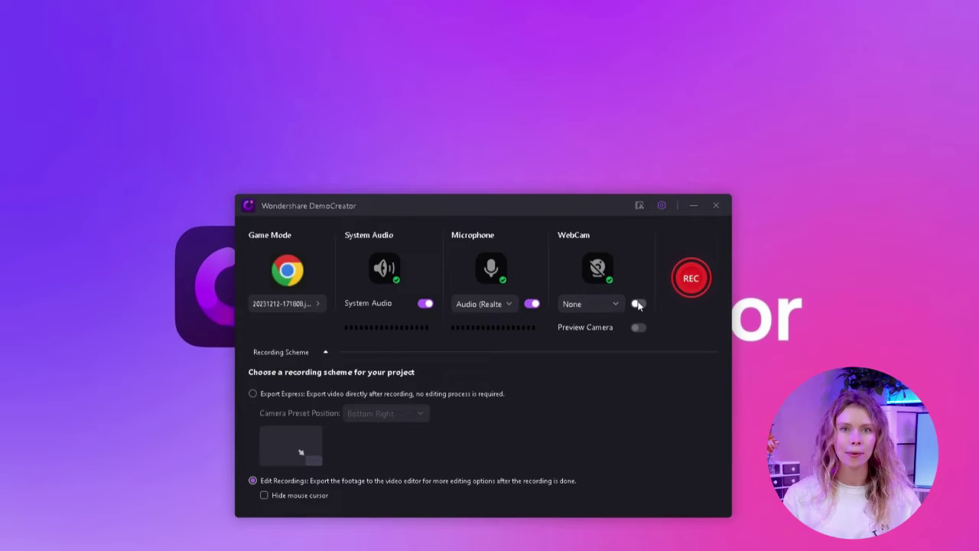
# - Switch on the HD Camera webcam overlay and try circle, rectangle and background-removal preview styles
pyautogui.click(638, 303)
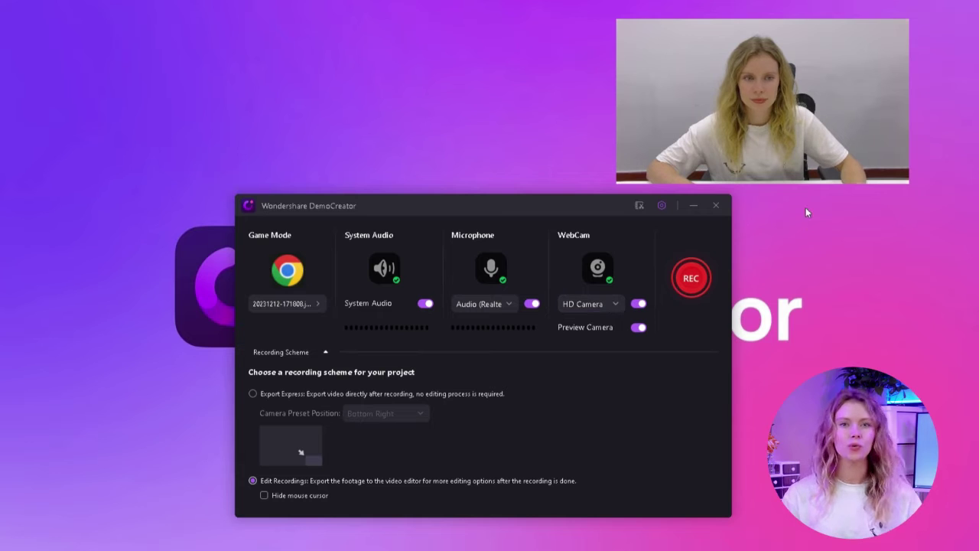
pyautogui.moveTo(778, 156)
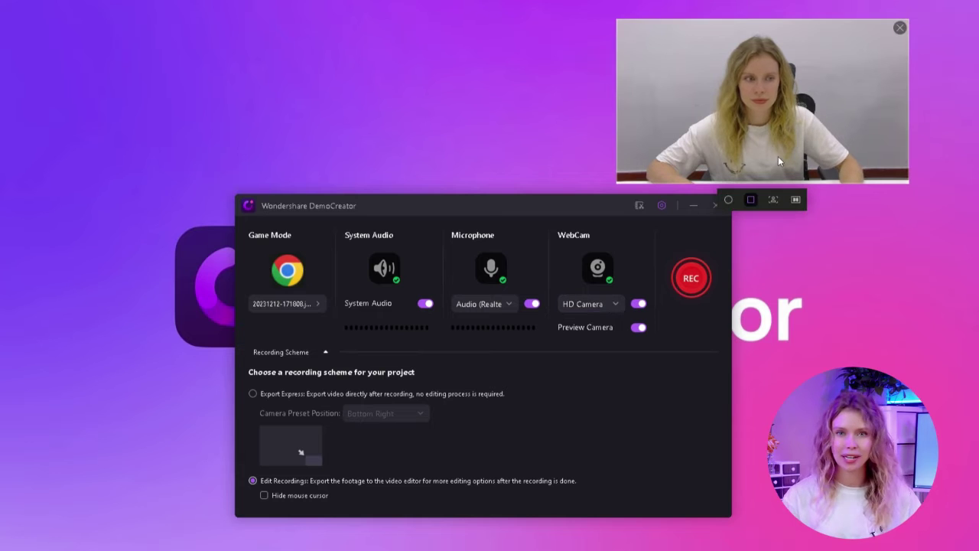
pyautogui.click(729, 200)
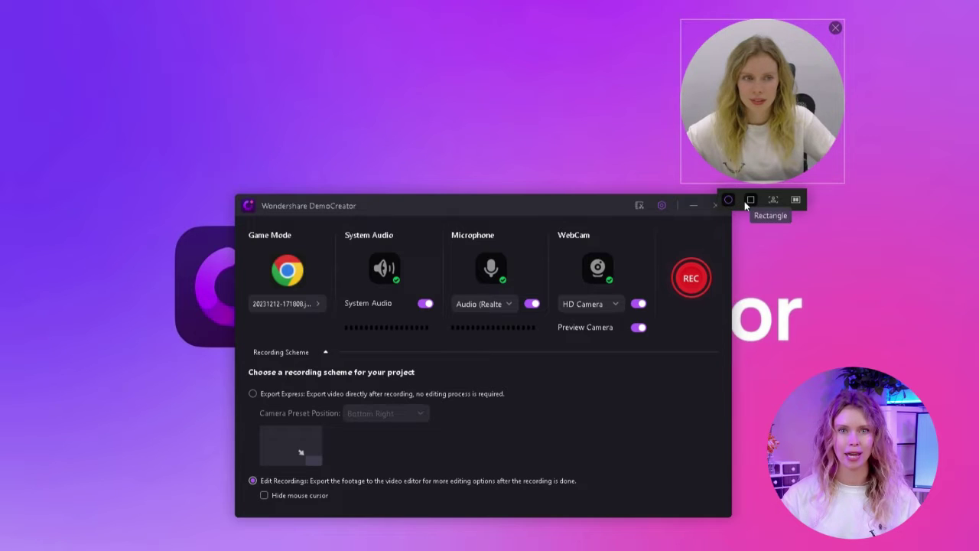
pyautogui.click(748, 201)
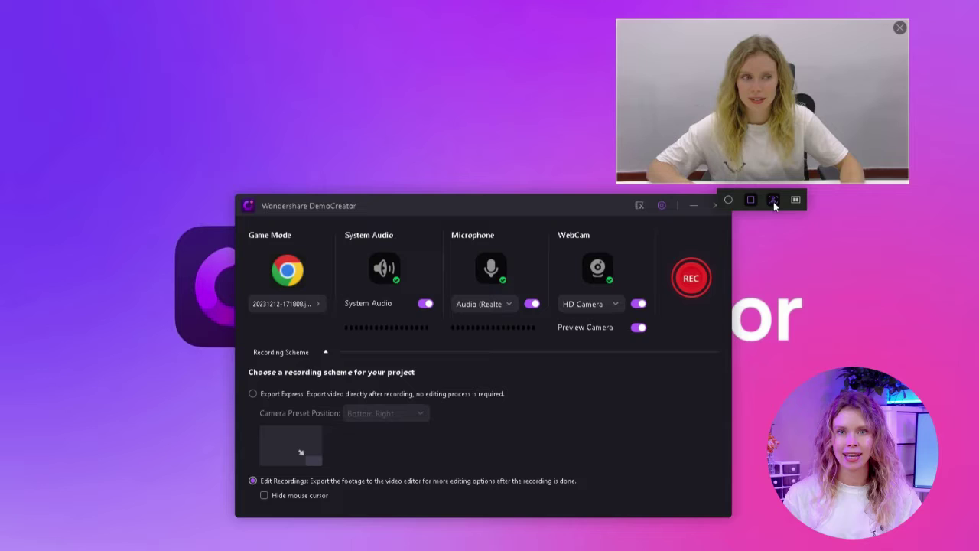
pyautogui.click(773, 201)
pyautogui.click(730, 199)
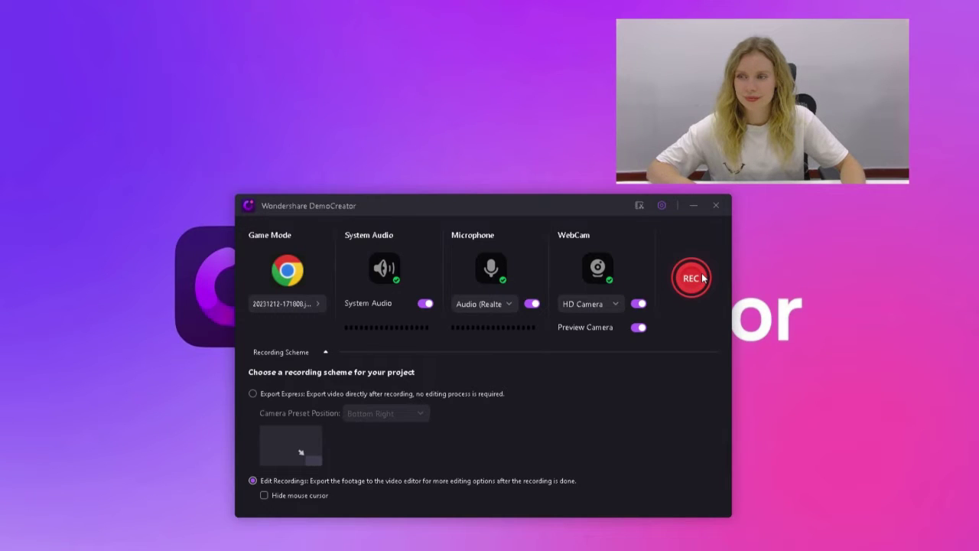
# - Start recording the Chrome window with audio and webcam using the REC button
pyautogui.click(700, 278)
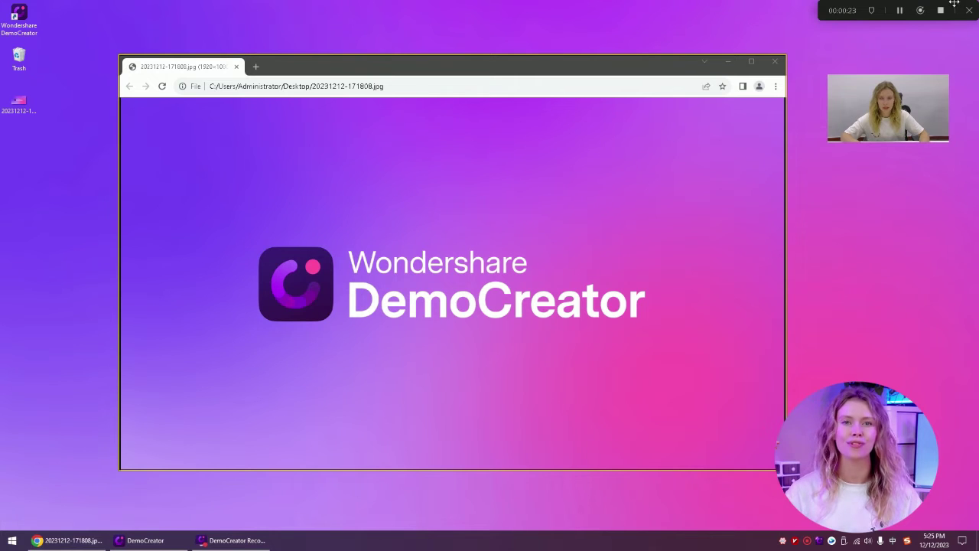
# - Stop recording and export to This PC as a High-quality MP4, after checking settings and YouTube/TikTok options
pyautogui.click(941, 11)
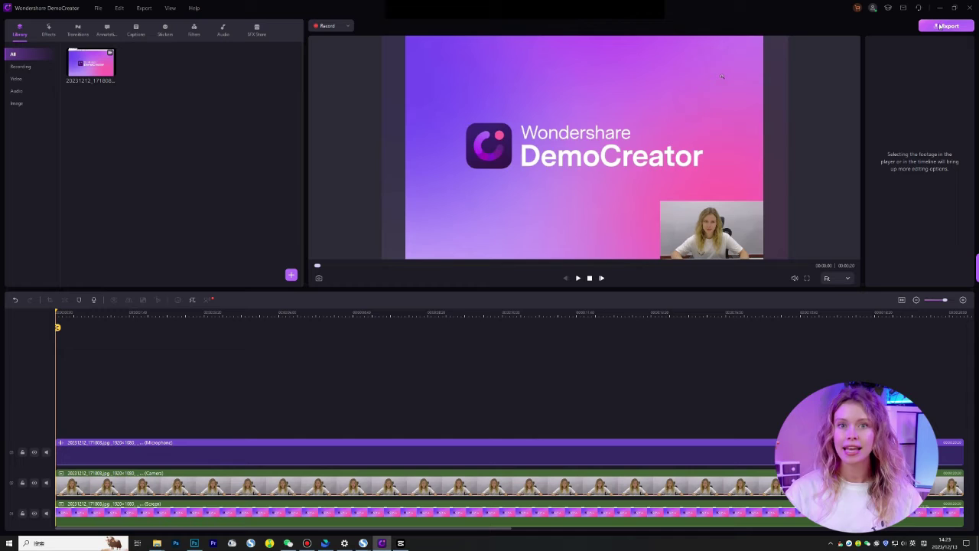
pyautogui.click(939, 25)
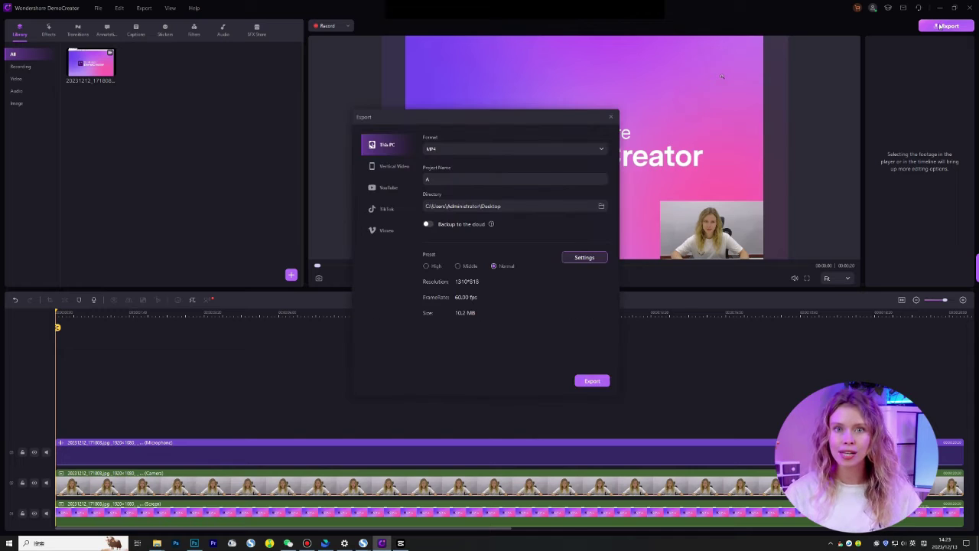
pyautogui.click(583, 258)
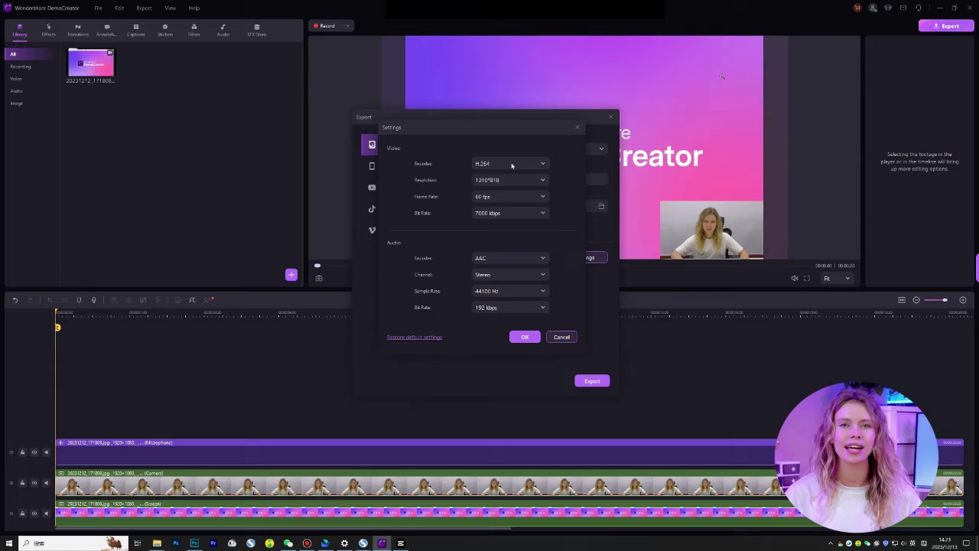
pyautogui.click(519, 165)
pyautogui.click(388, 193)
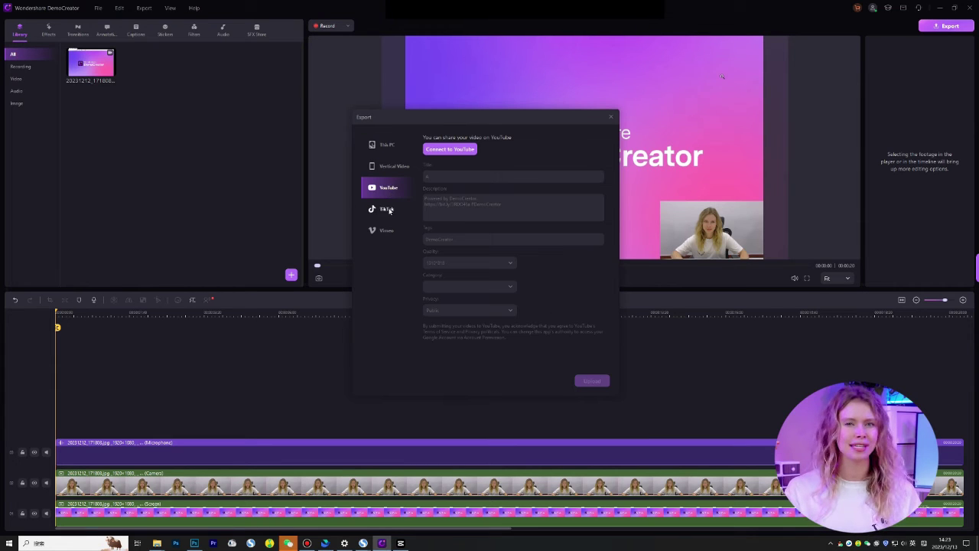
pyautogui.click(389, 210)
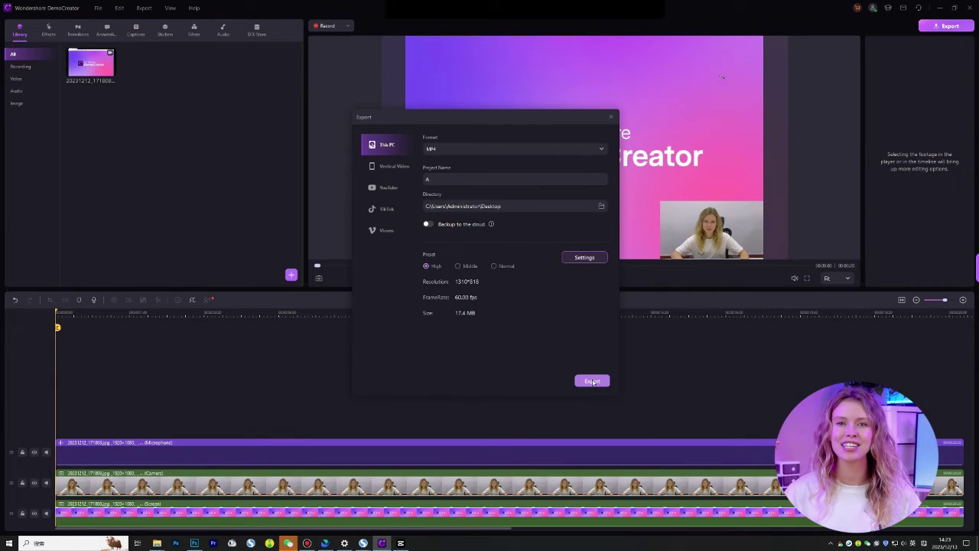
pyautogui.click(592, 381)
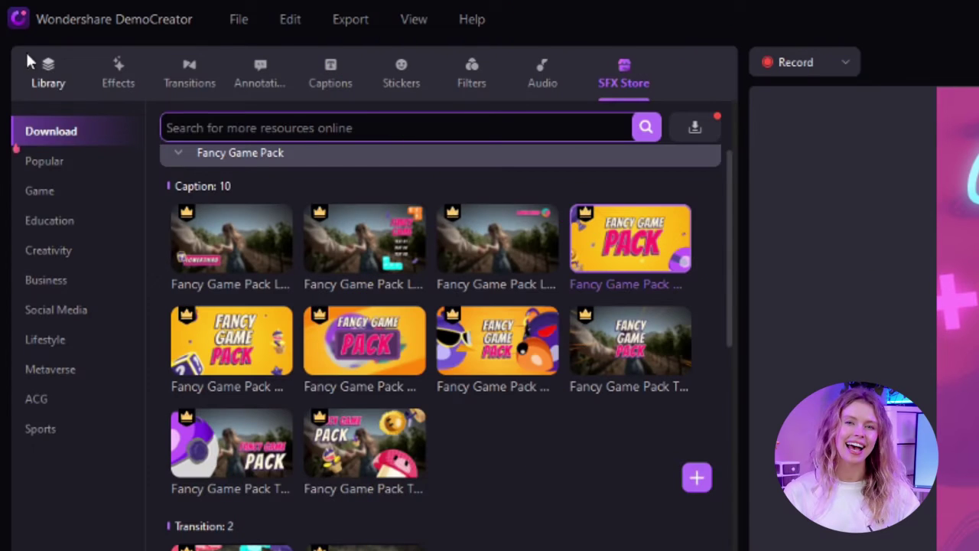
# - Filter the media library by All, Recordings, Video, Audio and Image
pyautogui.click(61, 81)
pyautogui.click(58, 161)
pyautogui.click(46, 190)
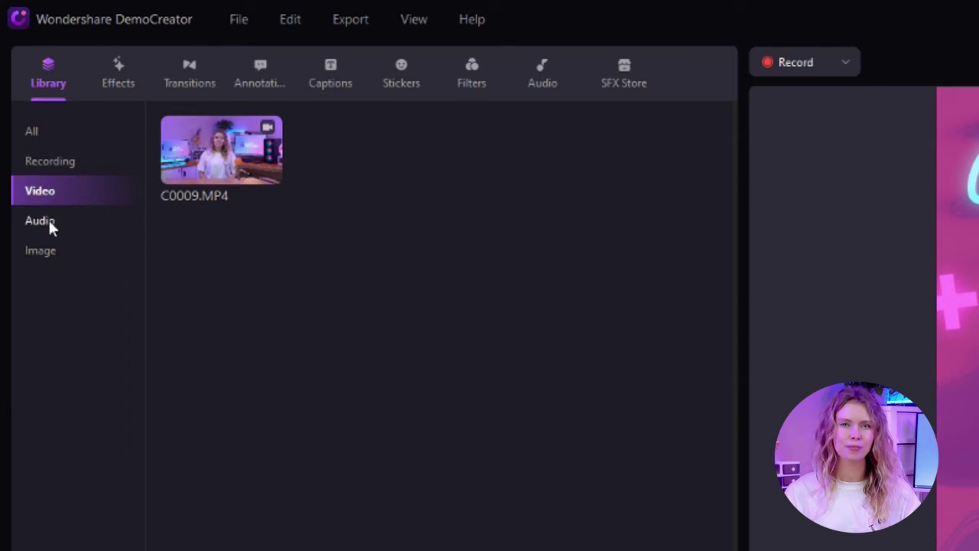
pyautogui.click(43, 220)
pyautogui.click(46, 251)
# - Browse the Effects categories: Favourites, Pan&Zoom, Cursor, Text Behaviors and Clip Motion
pyautogui.click(131, 76)
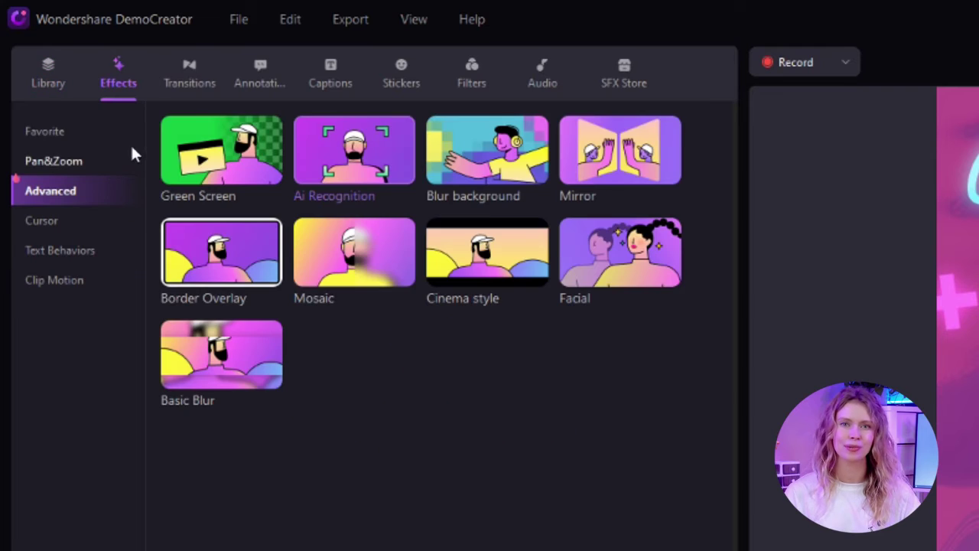
pyautogui.click(28, 137)
pyautogui.click(53, 161)
pyautogui.click(54, 218)
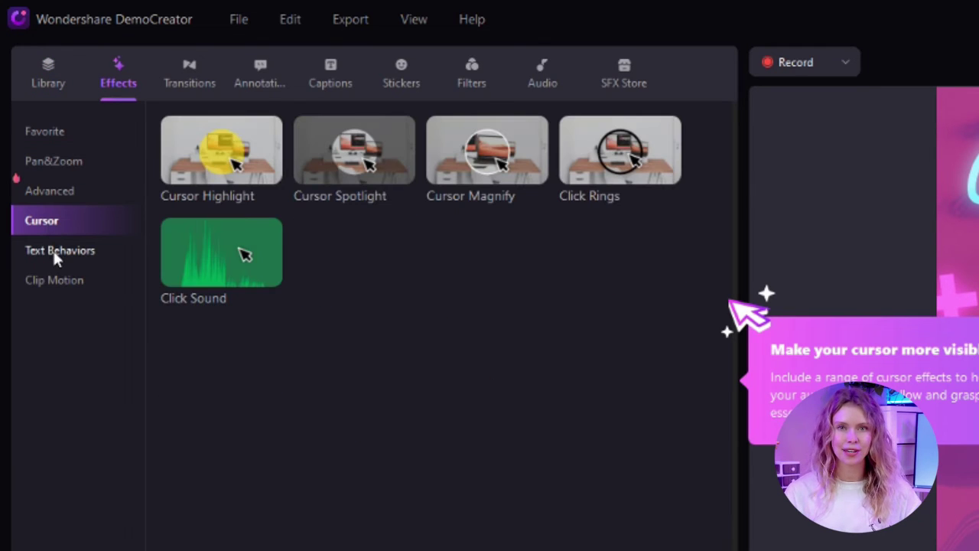
pyautogui.click(56, 253)
pyautogui.click(54, 282)
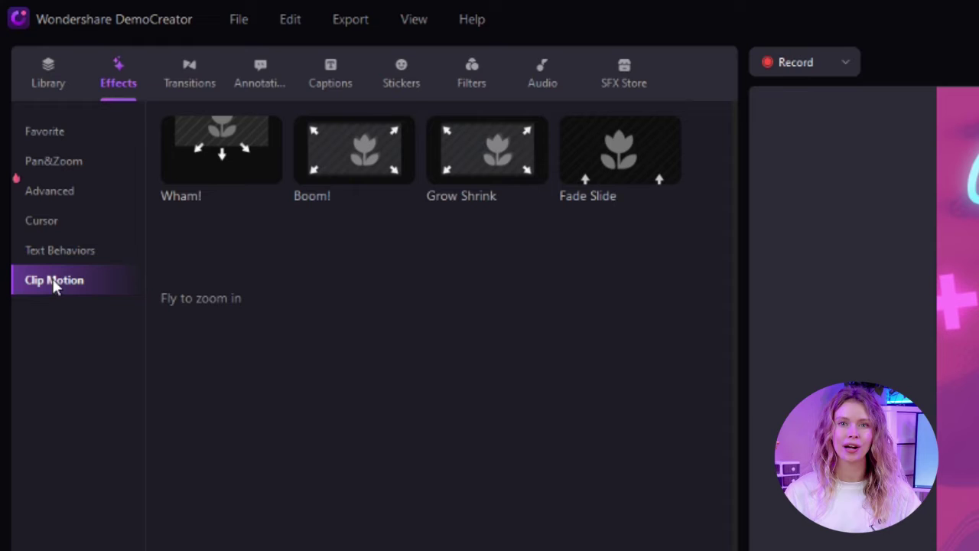
# - Look over the Transitions and Audio collections and the File and Edit menus
pyautogui.click(189, 72)
pyautogui.click(543, 73)
pyautogui.click(239, 19)
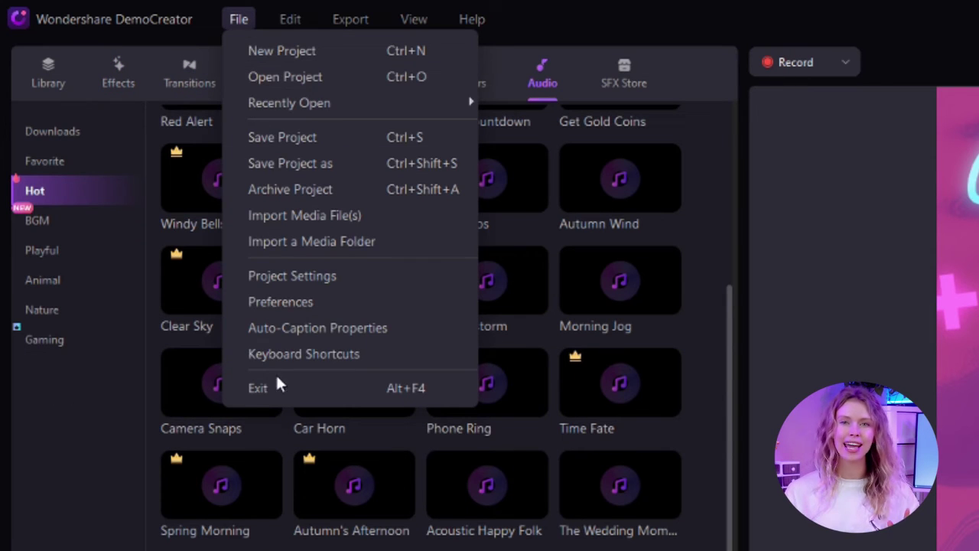
pyautogui.moveTo(290, 19)
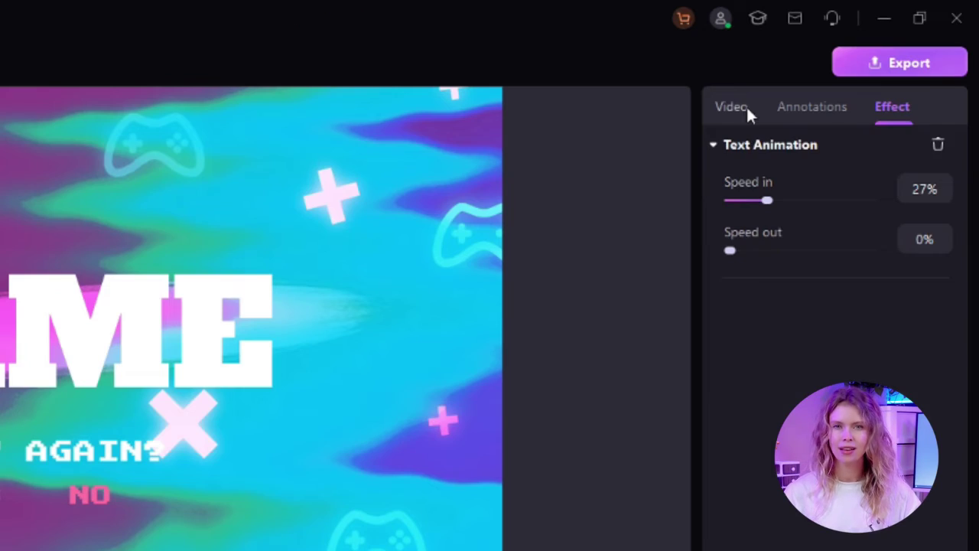
# - View the clip's transform and text properties, ending on its Text Animation speed settings
pyautogui.click(747, 111)
pyautogui.click(825, 111)
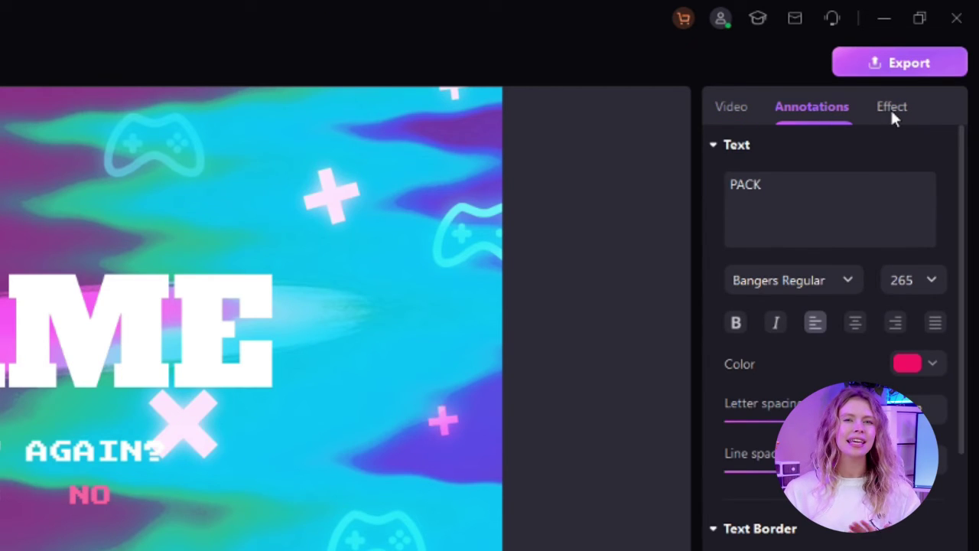
pyautogui.scroll(-3, 887, 245)
pyautogui.scroll(3, 888, 249)
pyautogui.click(894, 106)
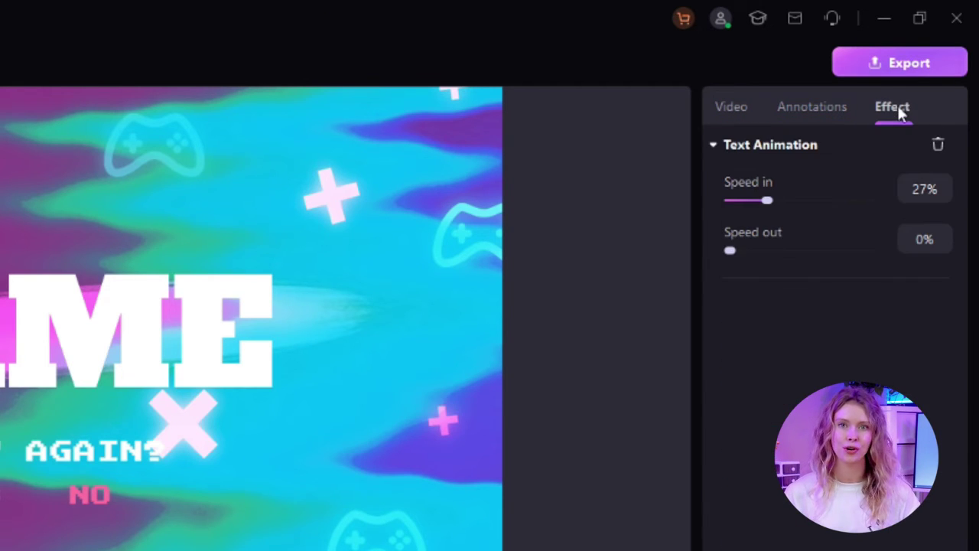